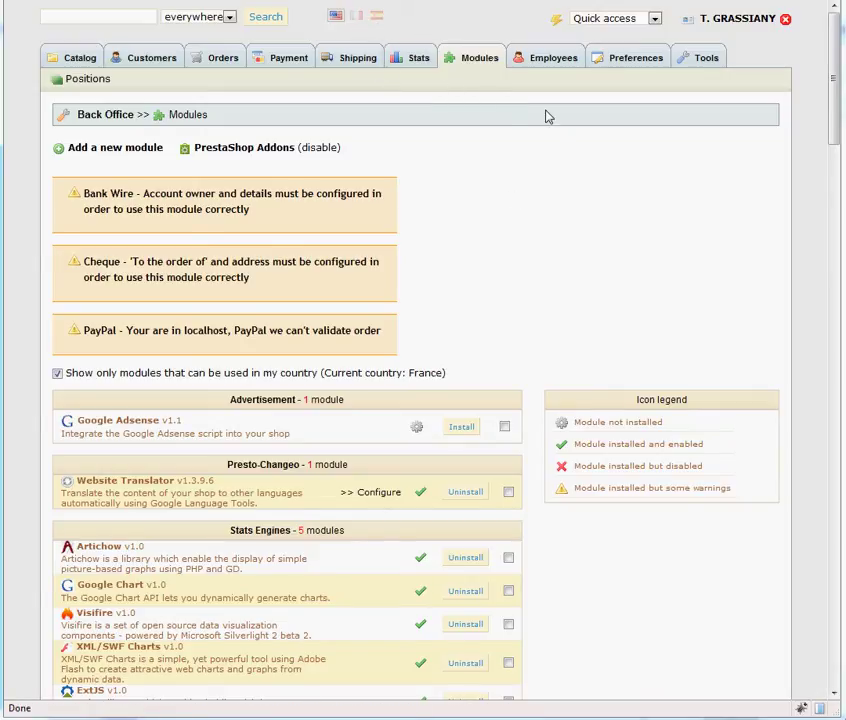
- Go from the Modules page to the Back Office Tools section
{"action": "left_click", "coordinate": [687, 63]}
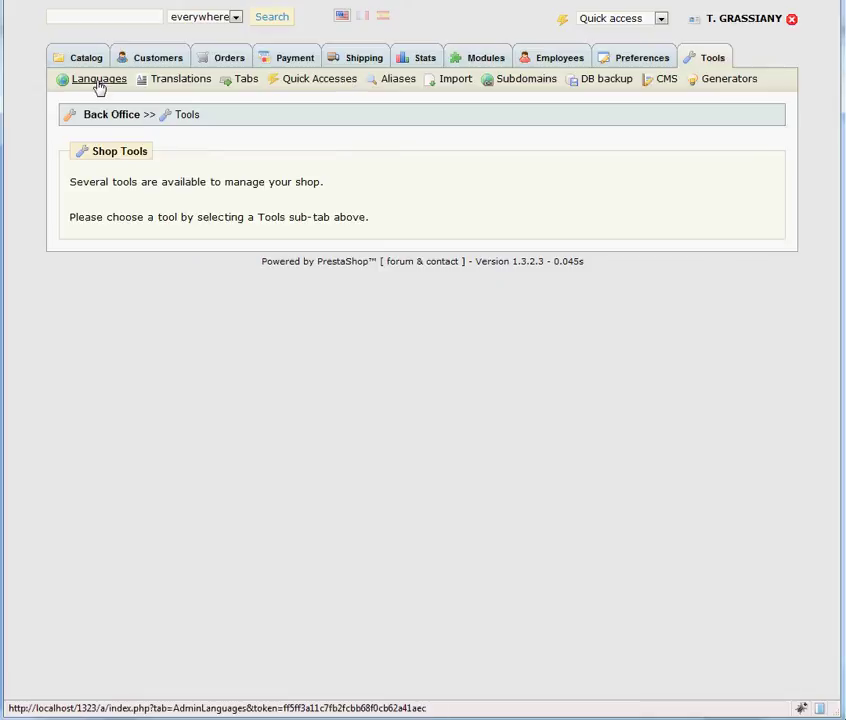
- Open the Tools > Languages page listing English, French and Spanish
{"action": "left_click", "coordinate": [97, 84]}
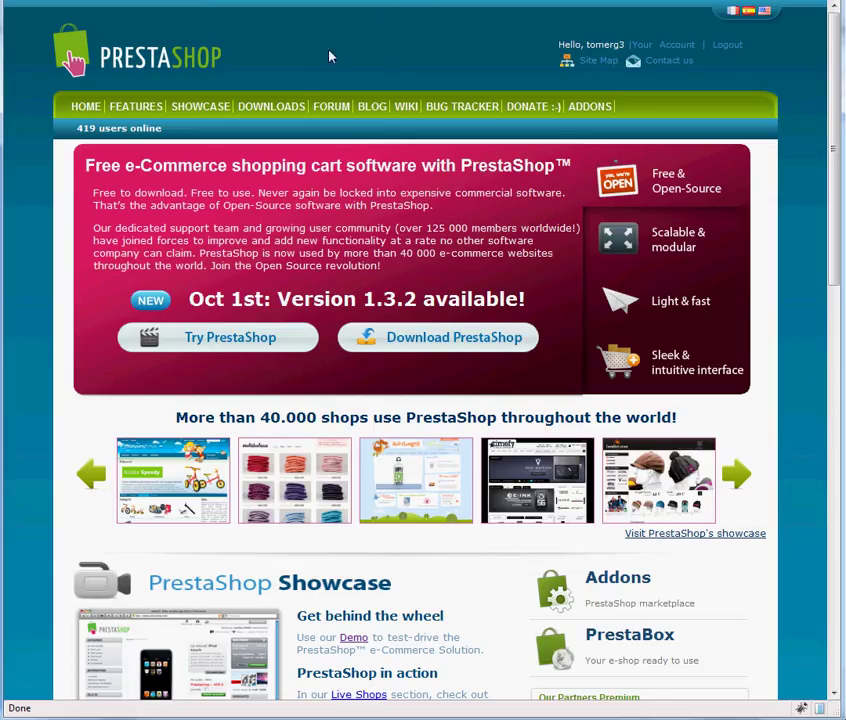
- Download the Italian language pack (it.gzip) from PrestaShop.com's Language packs list
{"action": "left_click", "coordinate": [273, 110]}
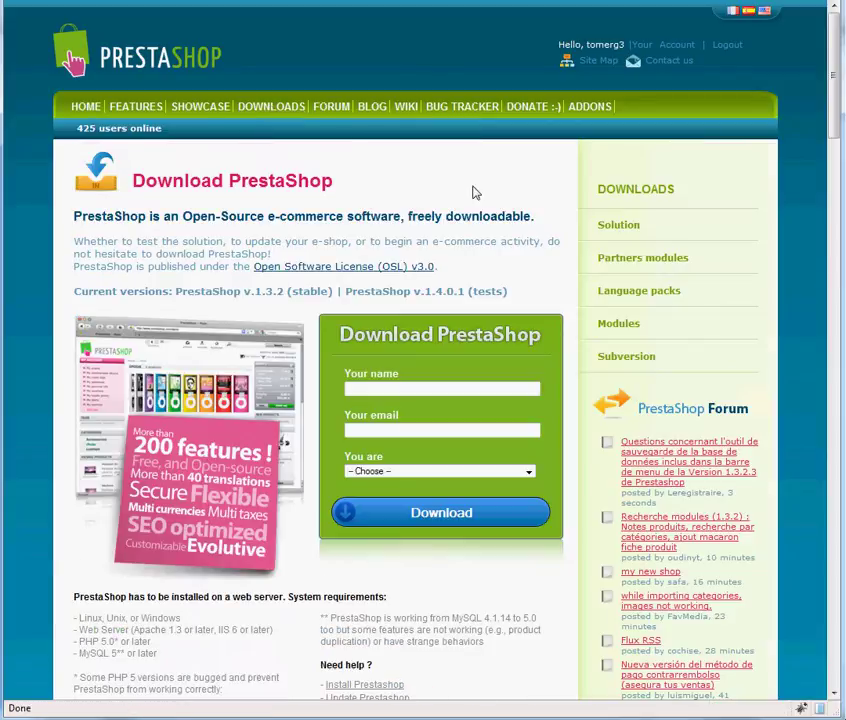
{"action": "left_click", "coordinate": [646, 297]}
{"action": "scroll", "coordinate": [455, 380], "scroll_direction": "down", "scroll_amount": 3}
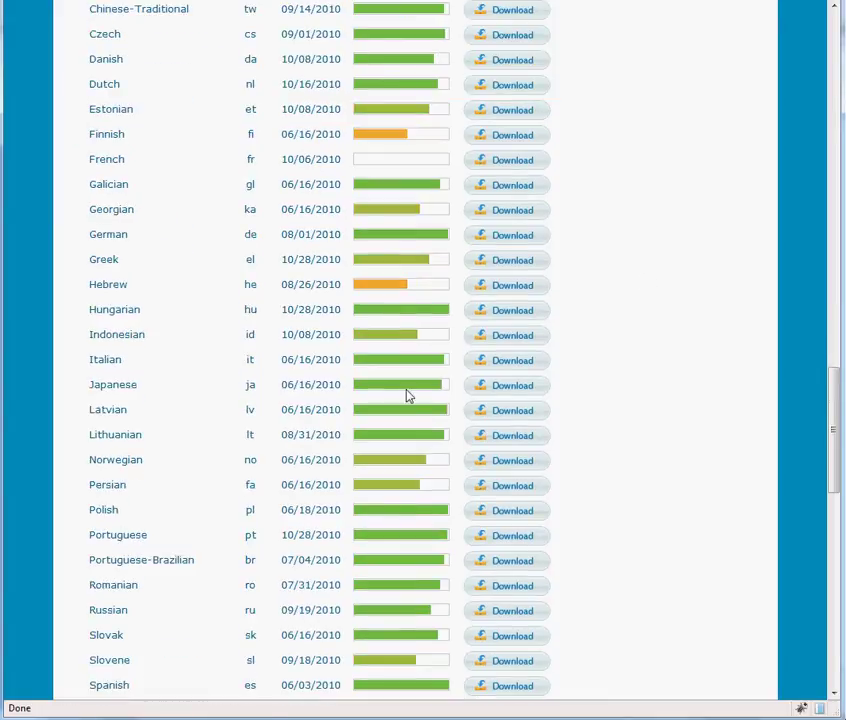
{"action": "scroll", "coordinate": [385, 385], "scroll_direction": "down", "scroll_amount": 2}
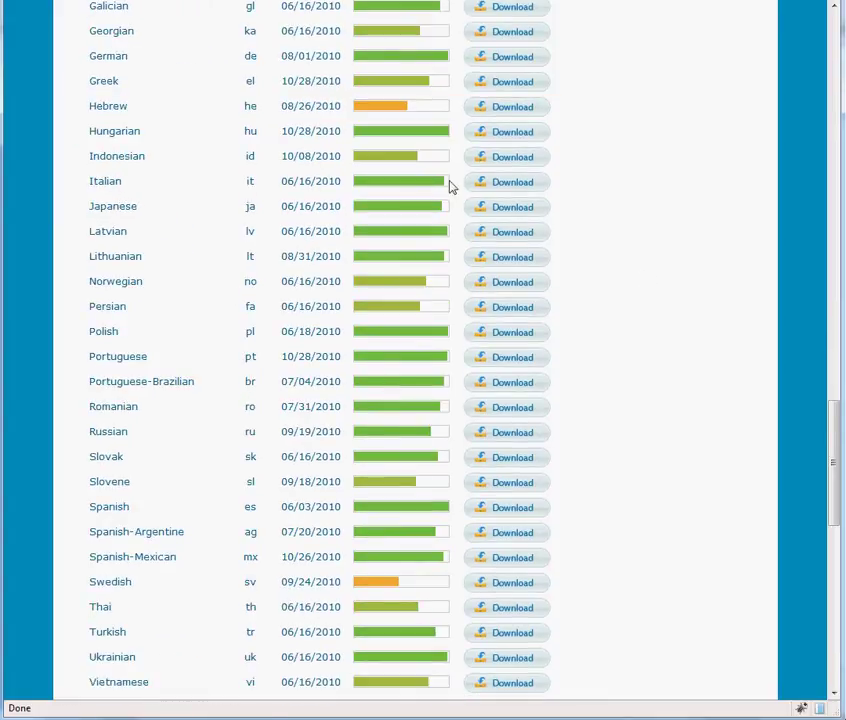
{"action": "right_click", "coordinate": [488, 190]}
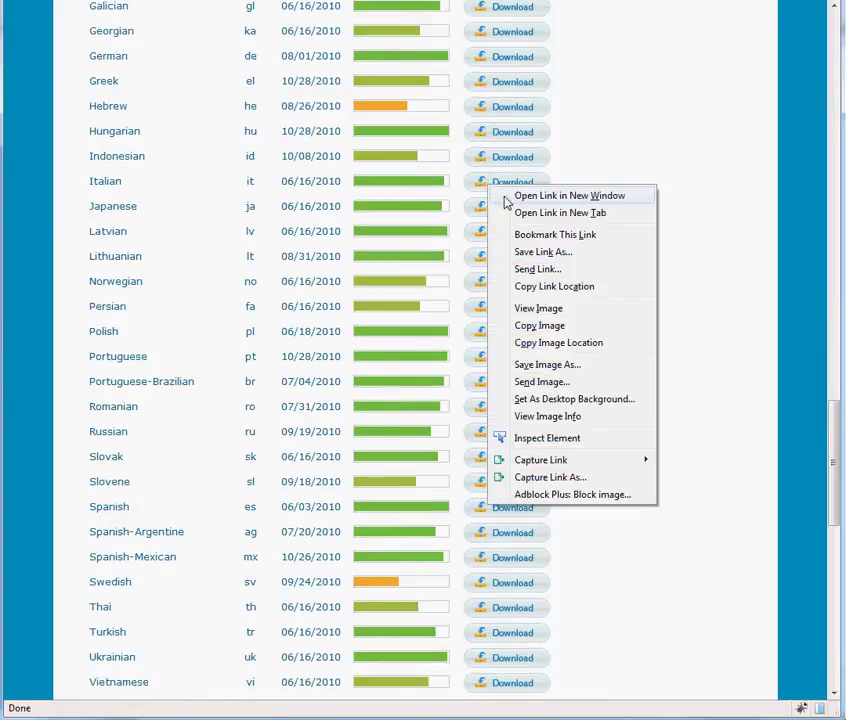
{"action": "left_click", "coordinate": [546, 254]}
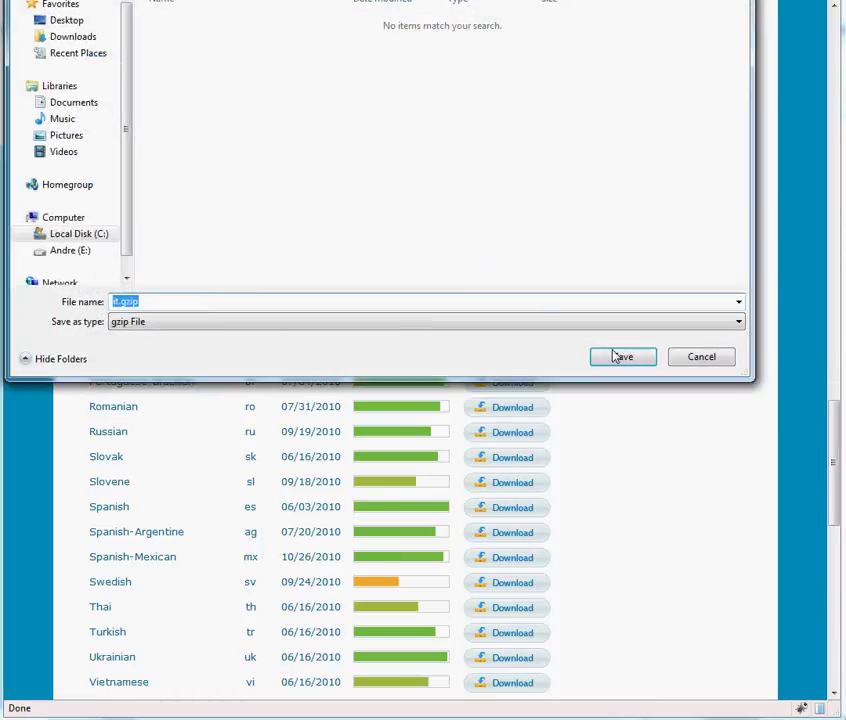
{"action": "left_click", "coordinate": [620, 360]}
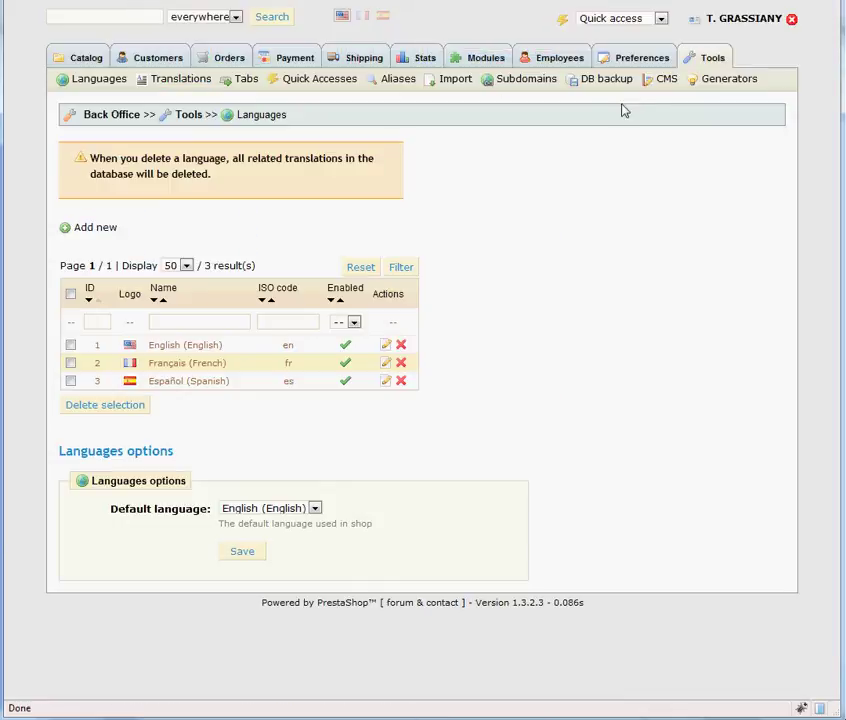
- Import the it.gzip language pack through Tools > Translations
{"action": "left_click", "coordinate": [161, 86]}
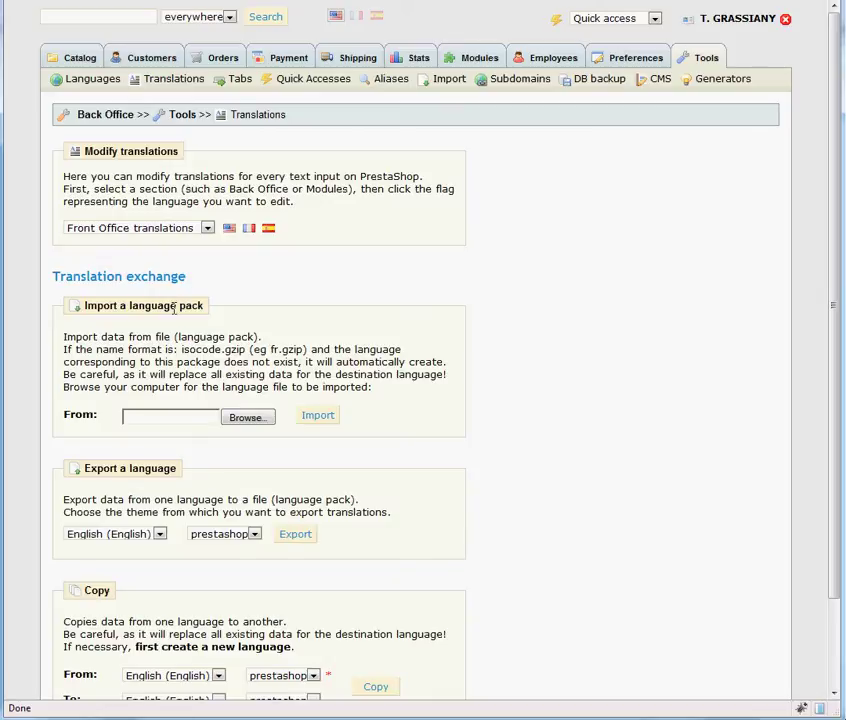
{"action": "left_click", "coordinate": [245, 419]}
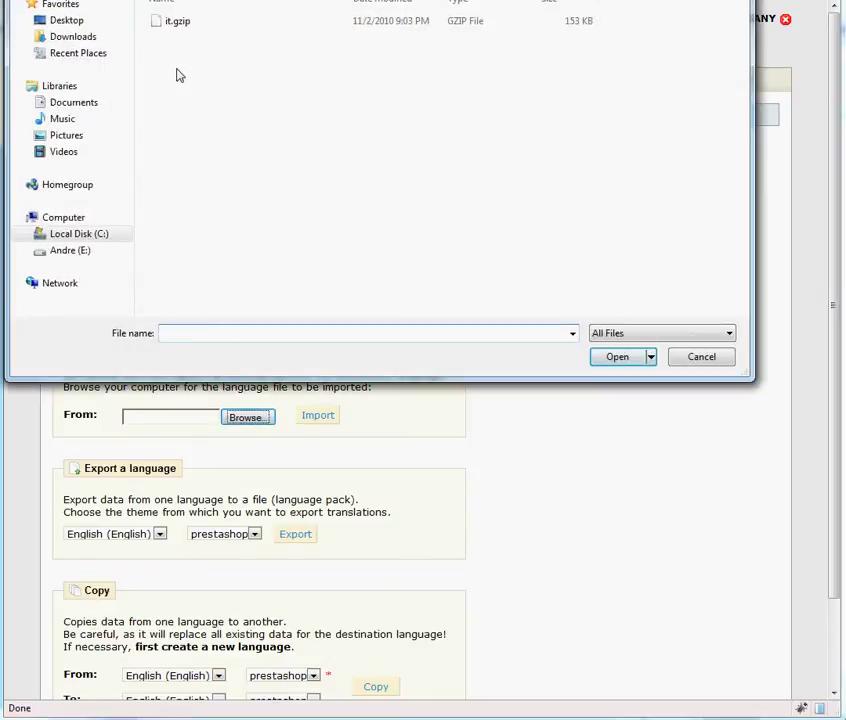
{"action": "left_click", "coordinate": [172, 24]}
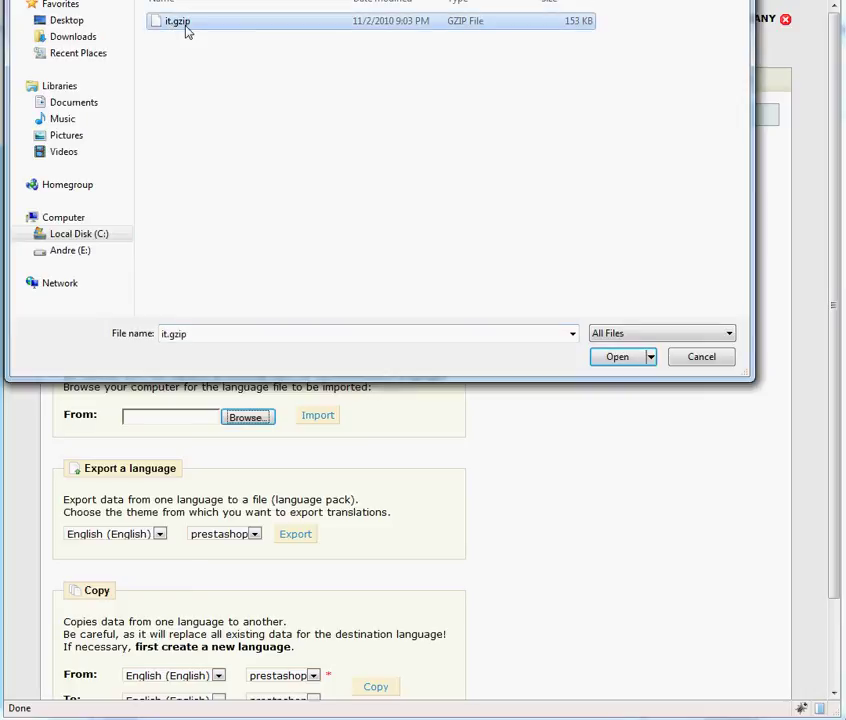
{"action": "left_click", "coordinate": [617, 358]}
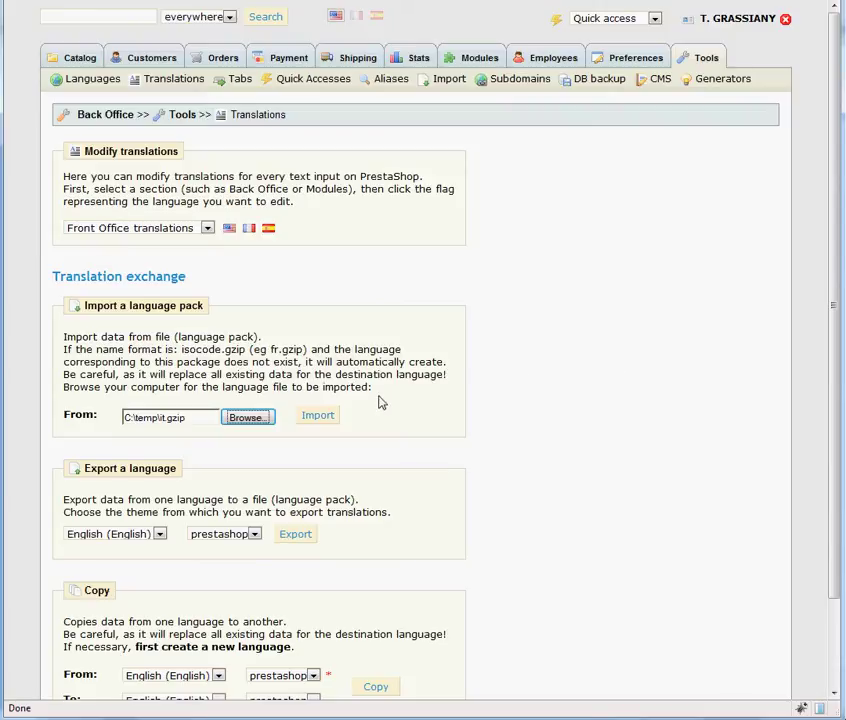
{"action": "left_click", "coordinate": [318, 416]}
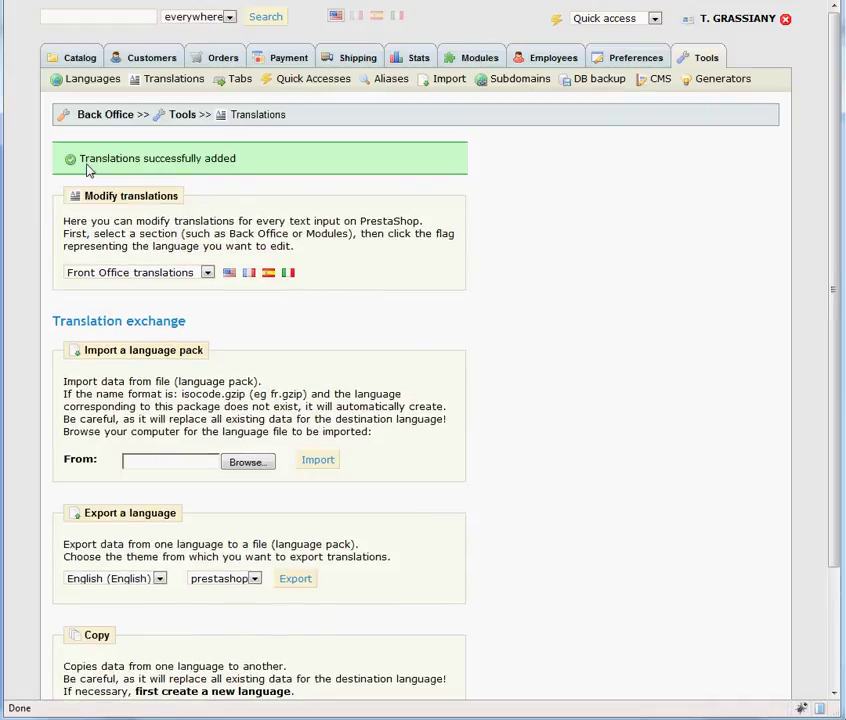
- In the Website Translator module, set the language pair to English => Italian
{"action": "left_click", "coordinate": [462, 60]}
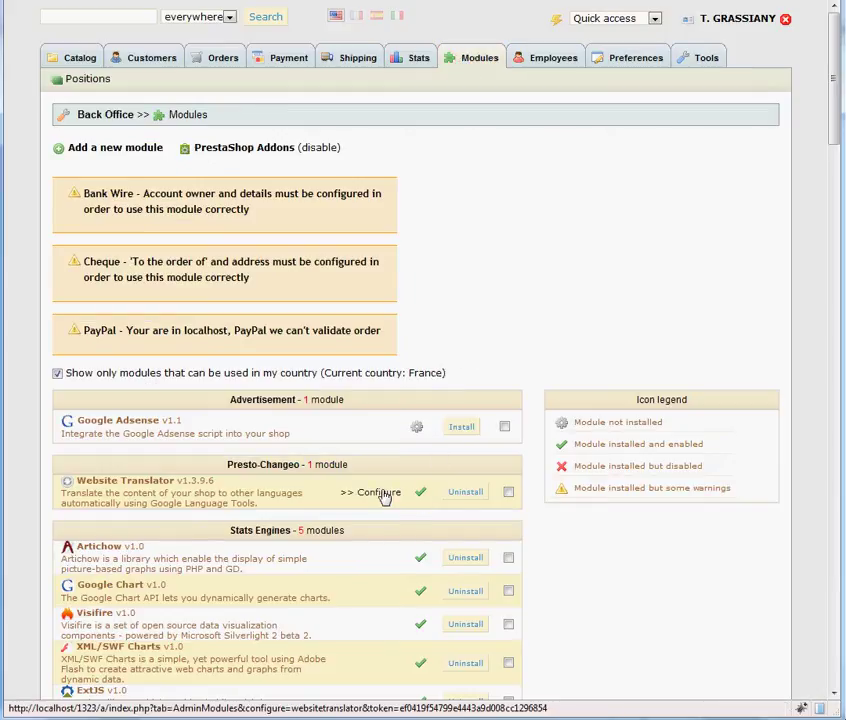
{"action": "left_click", "coordinate": [385, 494]}
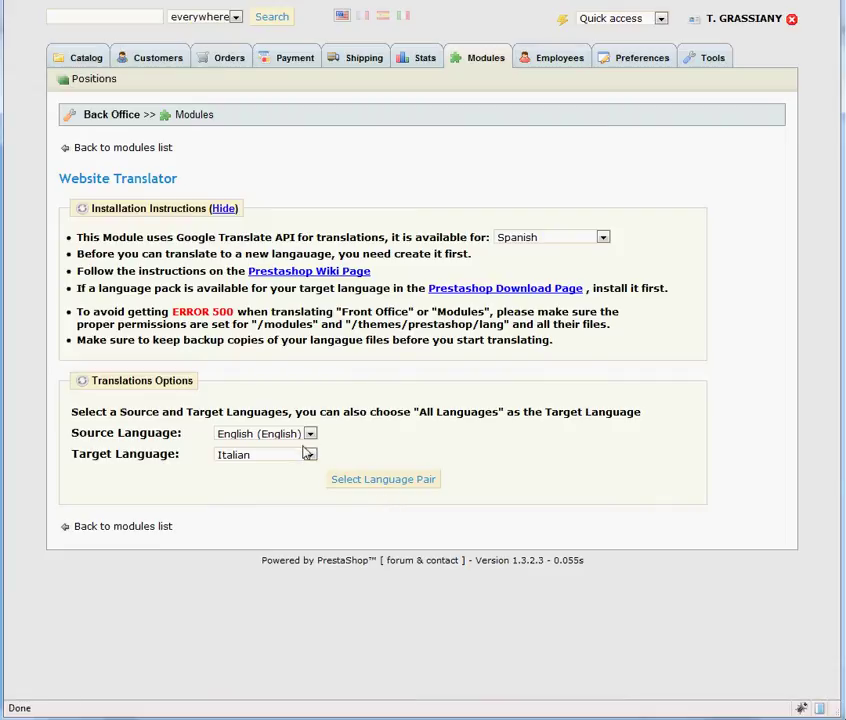
{"action": "left_click", "coordinate": [302, 436]}
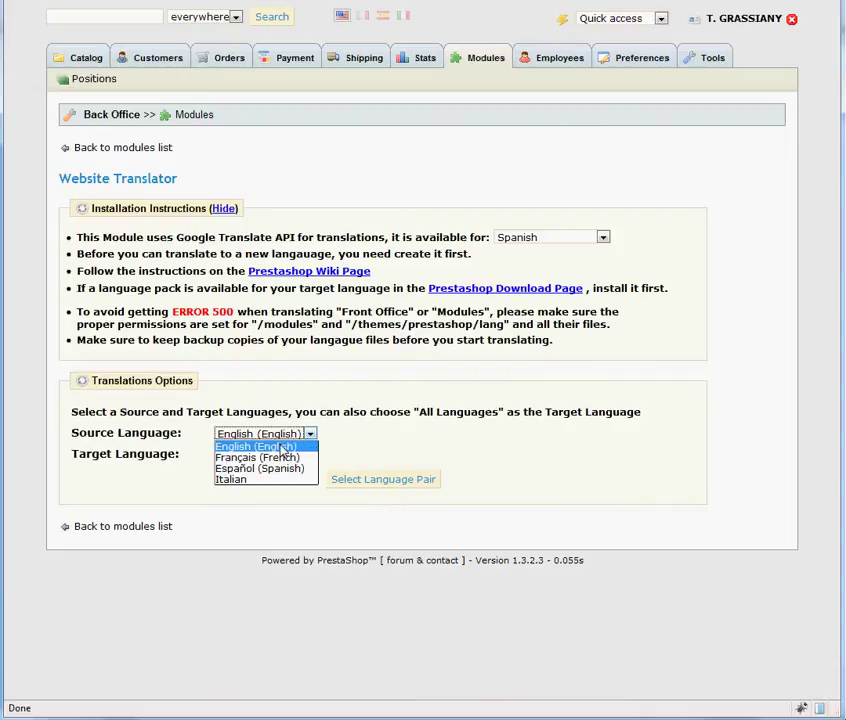
{"action": "left_click", "coordinate": [284, 448]}
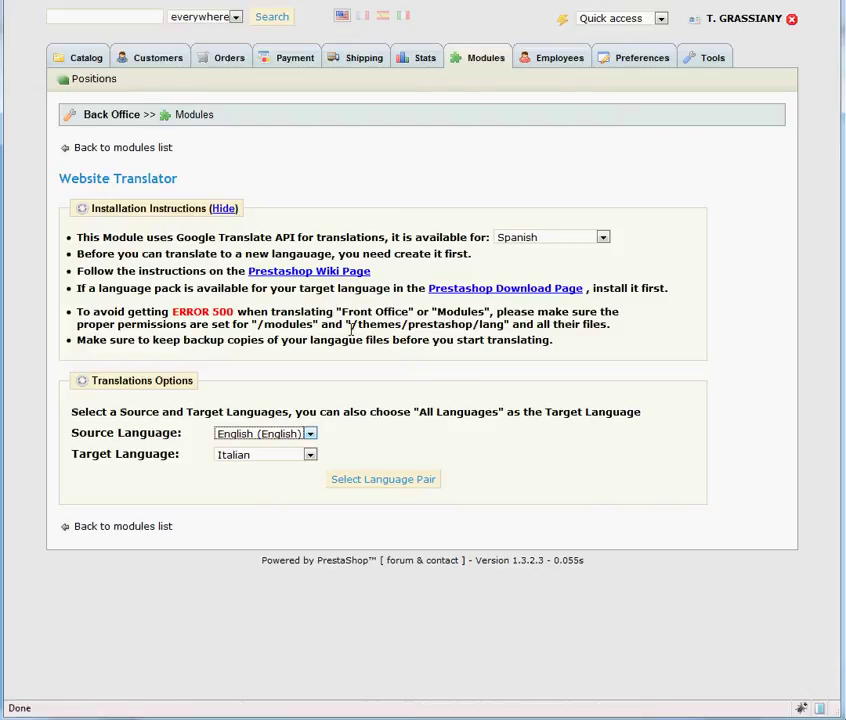
{"action": "left_click", "coordinate": [310, 456]}
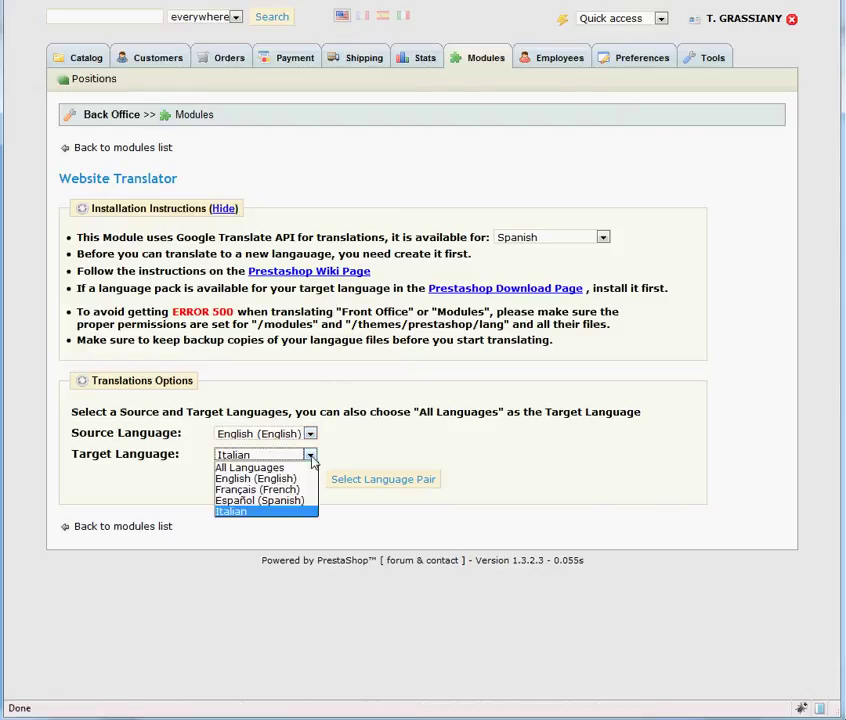
{"action": "left_click", "coordinate": [263, 512]}
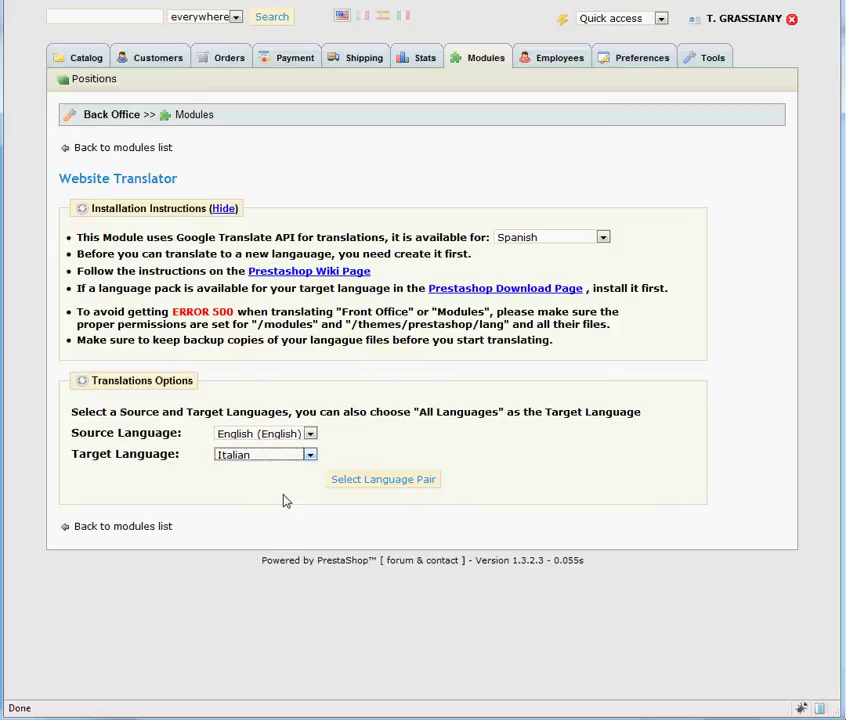
{"action": "left_click", "coordinate": [369, 482]}
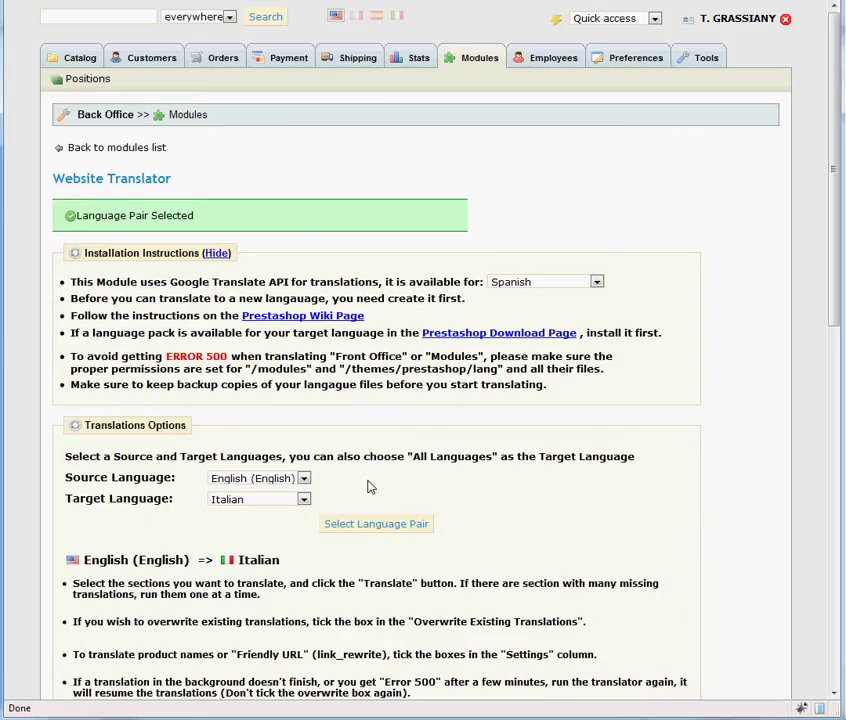
- Scroll through the Website Translator sections table to the Category and Product rows
{"action": "scroll", "coordinate": [369, 487], "scroll_direction": "down", "scroll_amount": 9}
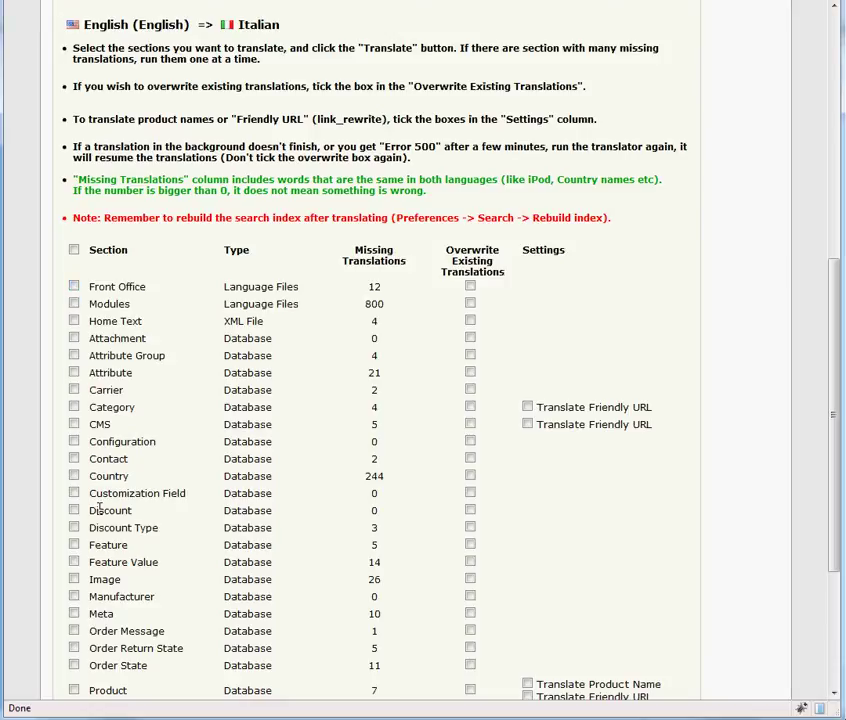
{"action": "scroll", "coordinate": [99, 508], "scroll_direction": "down", "scroll_amount": 3}
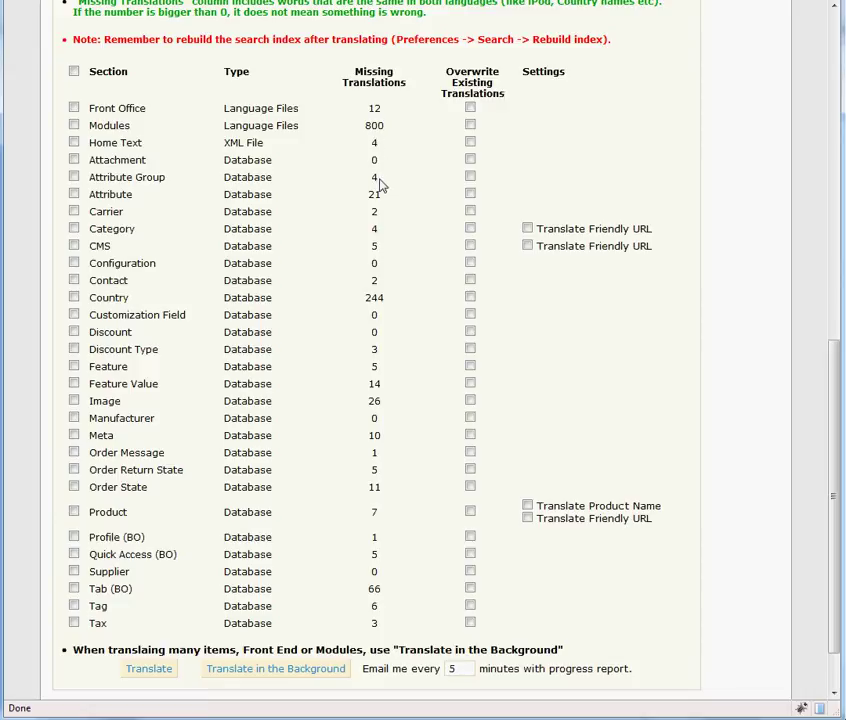
{"action": "scroll", "coordinate": [380, 185], "scroll_direction": "up", "scroll_amount": 2}
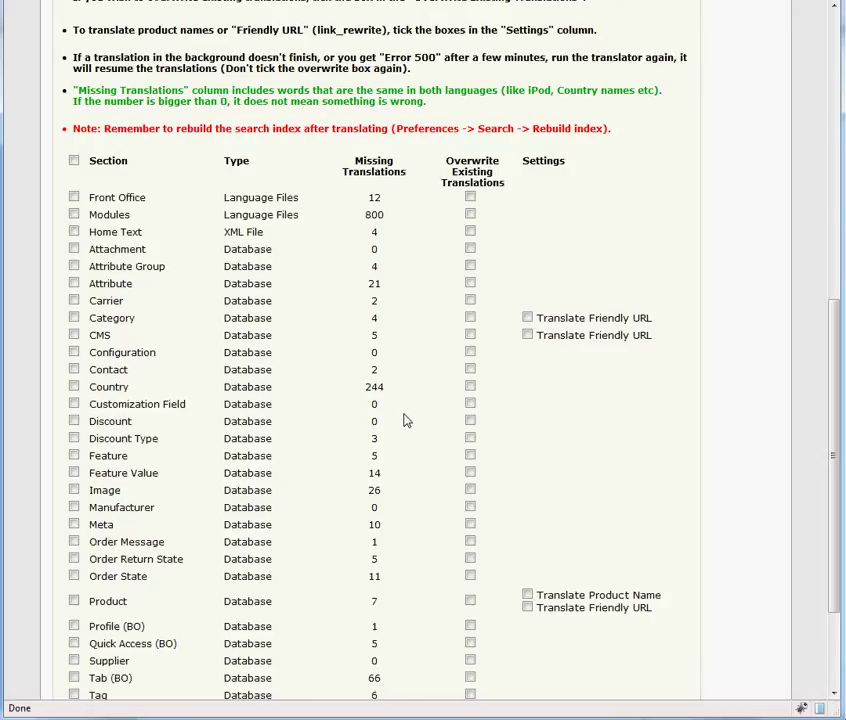
{"action": "scroll", "coordinate": [406, 420], "scroll_direction": "down", "scroll_amount": 2}
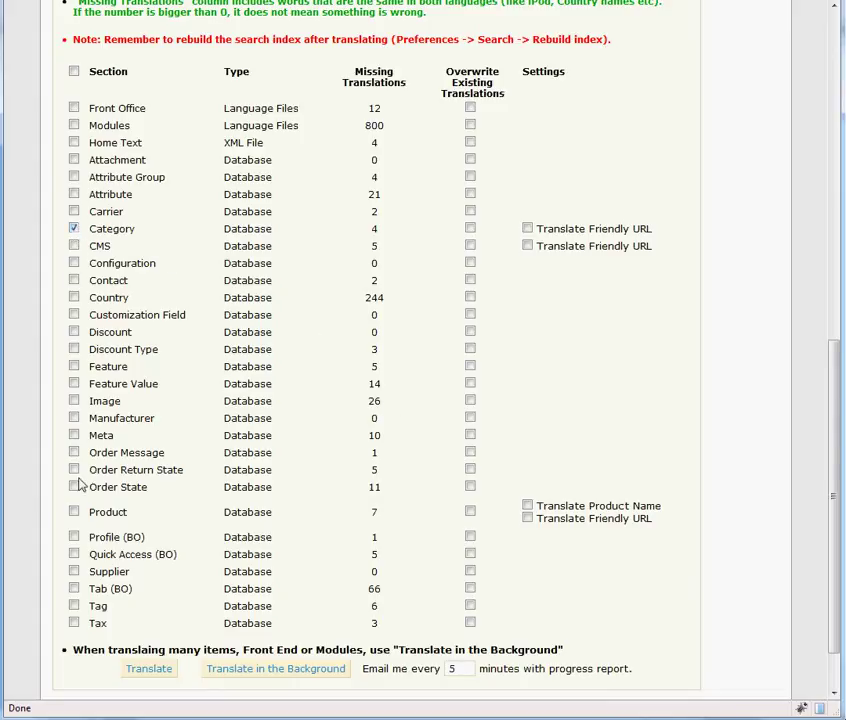
- Tick Product and Translate Product Name, then generate the Italian translations
{"action": "left_click", "coordinate": [74, 512]}
{"action": "left_click", "coordinate": [470, 229]}
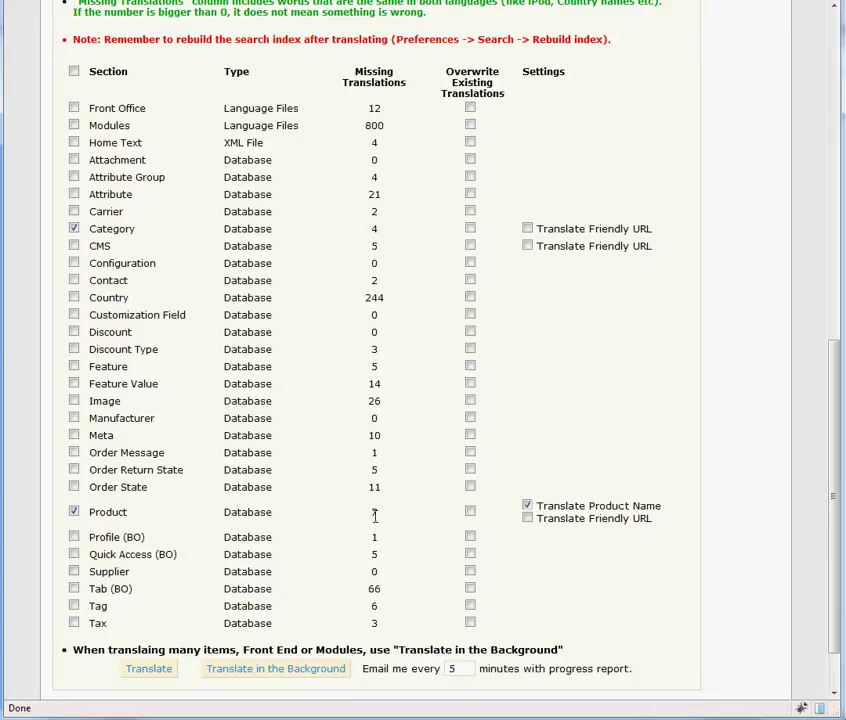
{"action": "left_click", "coordinate": [145, 673]}
{"action": "left_click", "coordinate": [152, 675]}
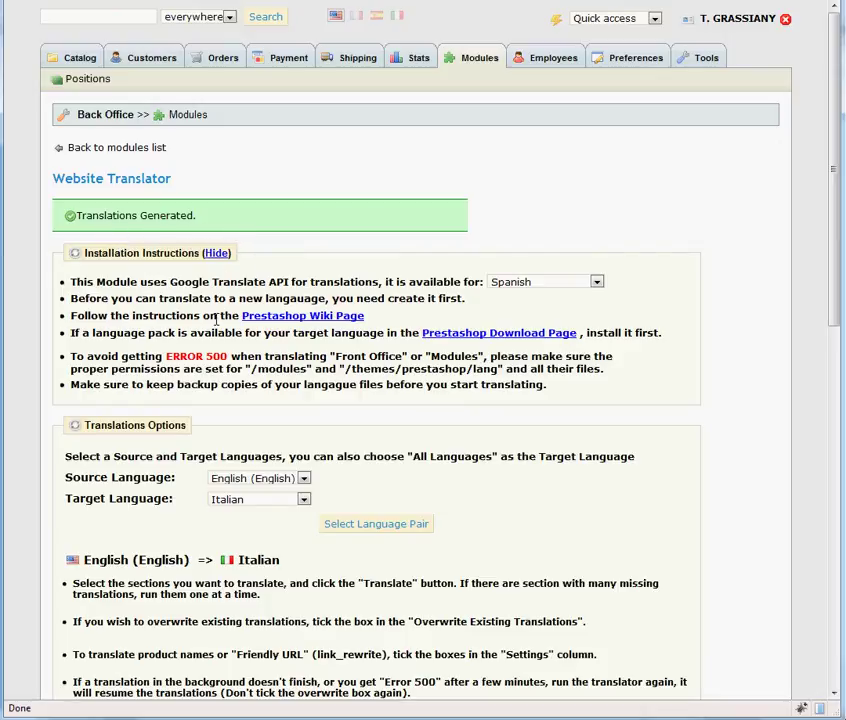
- Scroll down to review the generated English => Italian translations
{"action": "scroll", "coordinate": [216, 322], "scroll_direction": "down", "scroll_amount": 2}
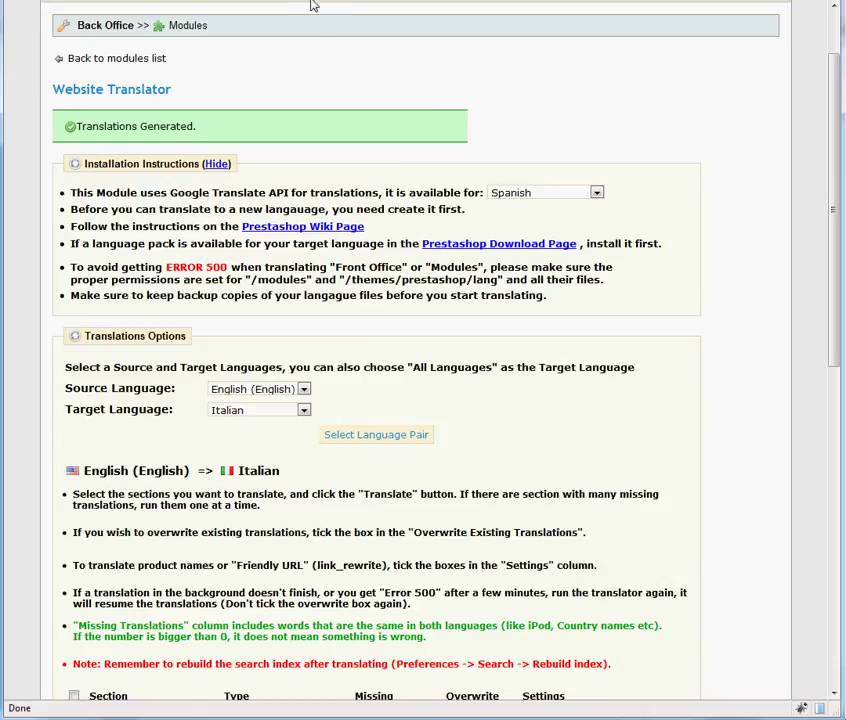
- Reload the storefront and switch it to Italian to check the translated categories
{"action": "left_click", "coordinate": [307, 1]}
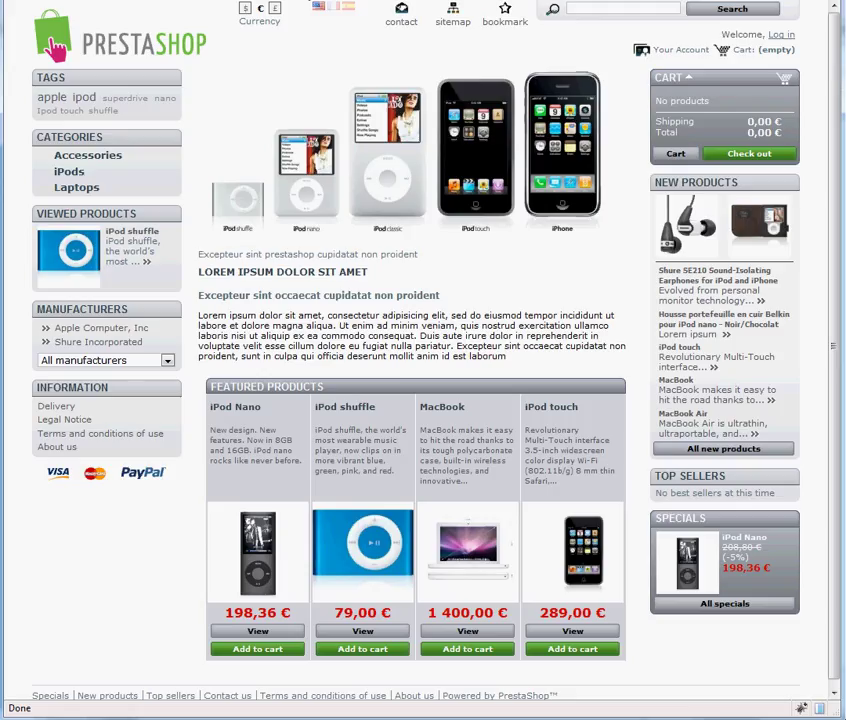
{"action": "key", "text": "F5"}
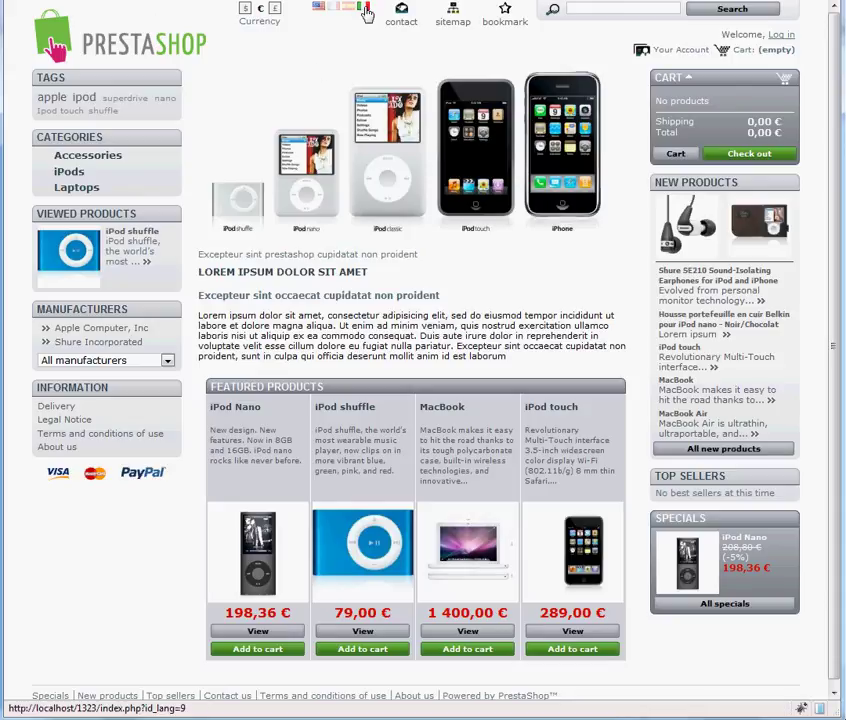
{"action": "left_click", "coordinate": [366, 12]}
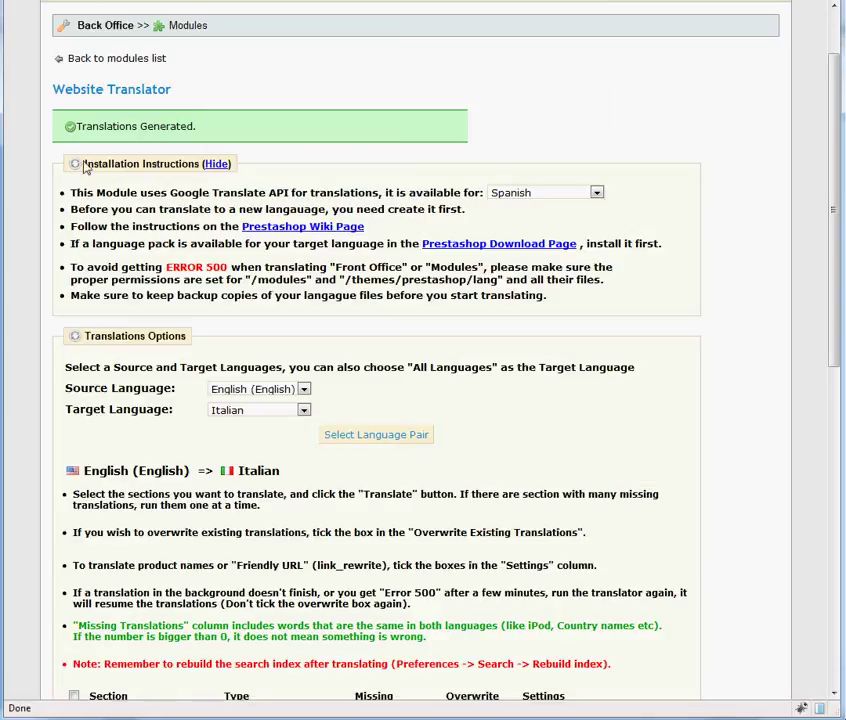
- Tick the select-all checkbox to mark every section, Front Office through Tax
{"action": "scroll", "coordinate": [85, 168], "scroll_direction": "down", "scroll_amount": 10}
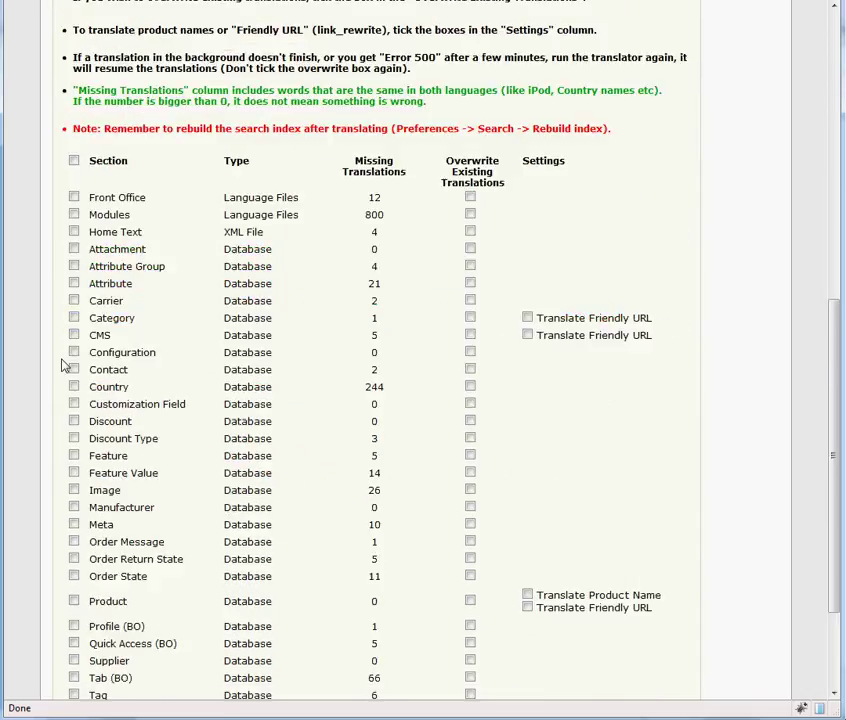
{"action": "left_click", "coordinate": [74, 163]}
{"action": "scroll", "coordinate": [268, 435], "scroll_direction": "down", "scroll_amount": 3}
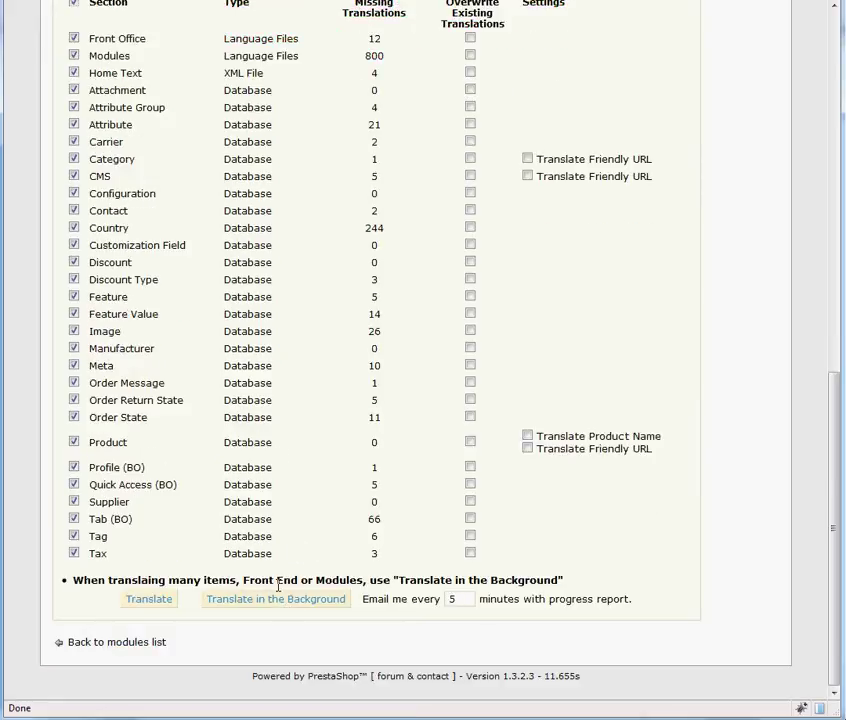
{"action": "scroll", "coordinate": [278, 585], "scroll_direction": "up", "scroll_amount": 11}
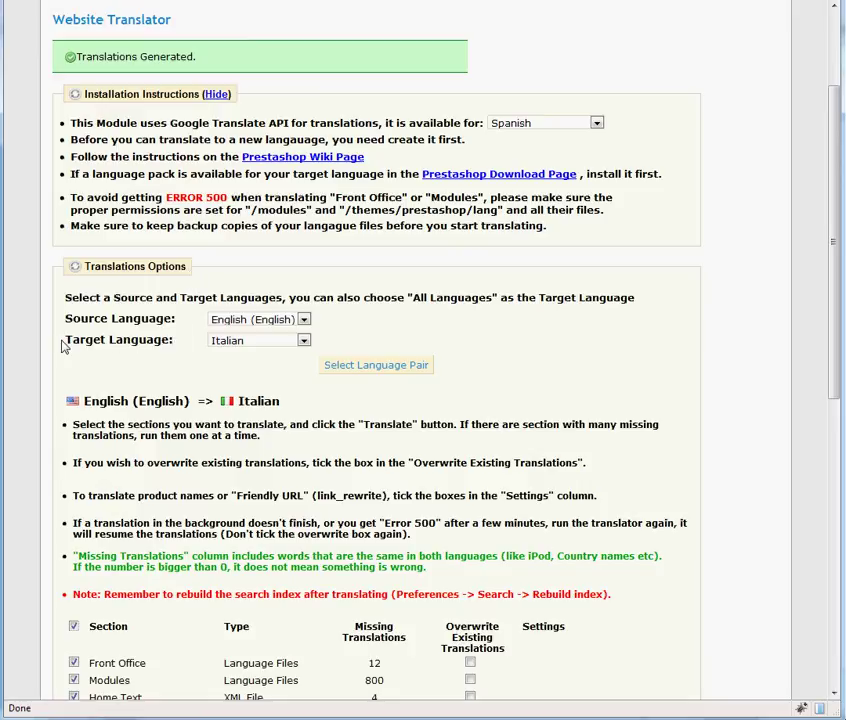
- Set the translator's target language to All Languages and confirm the language pair
{"action": "left_click", "coordinate": [229, 344]}
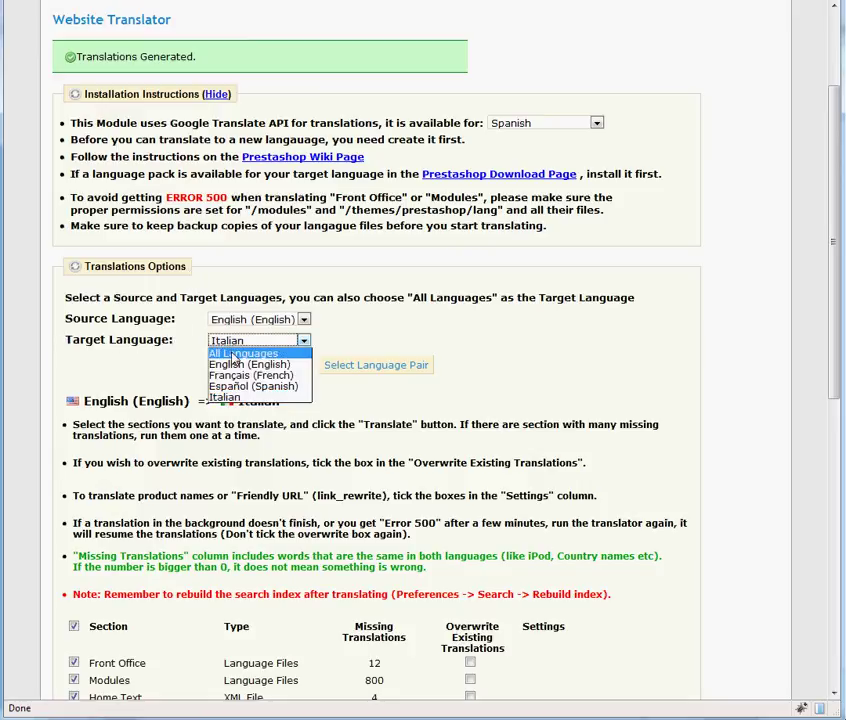
{"action": "left_click", "coordinate": [233, 355]}
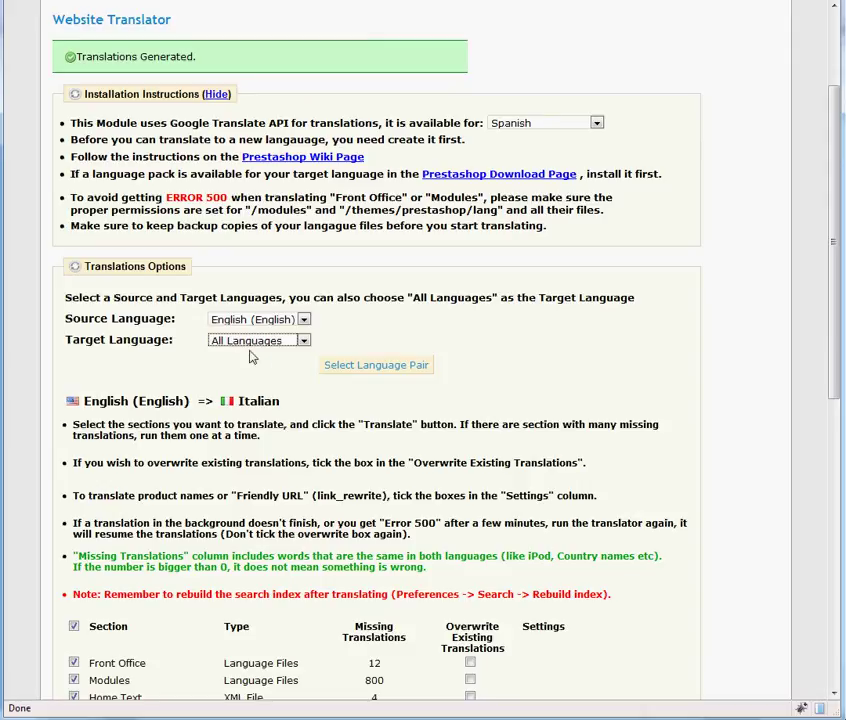
{"action": "left_click", "coordinate": [355, 373]}
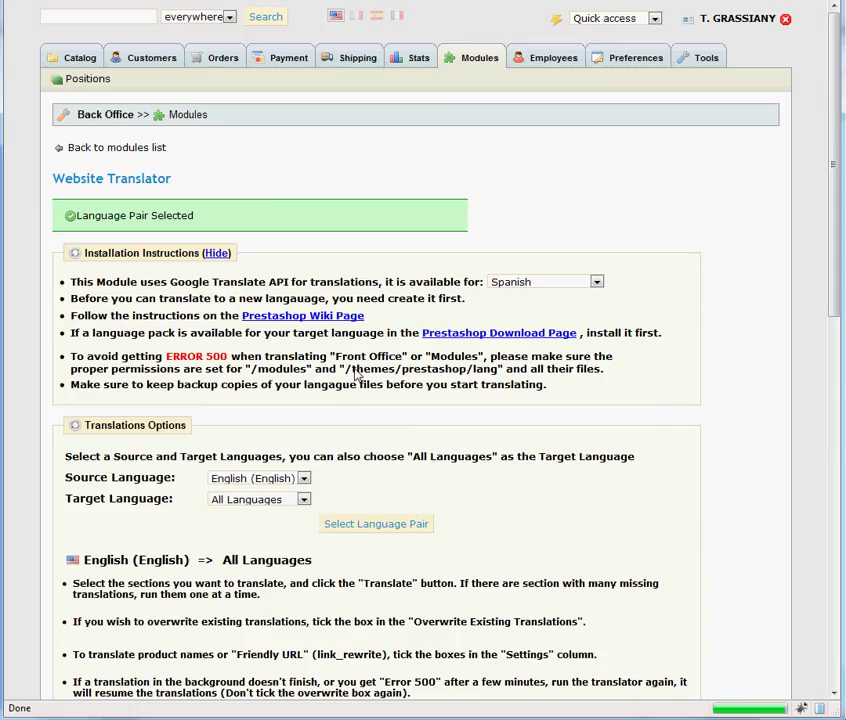
- Tick the Attachment, Attribute Group, Attribute and Carrier sections for translation
{"action": "scroll", "coordinate": [350, 380], "scroll_direction": "down", "scroll_amount": 8}
{"action": "scroll", "coordinate": [350, 385], "scroll_direction": "down", "scroll_amount": 10}
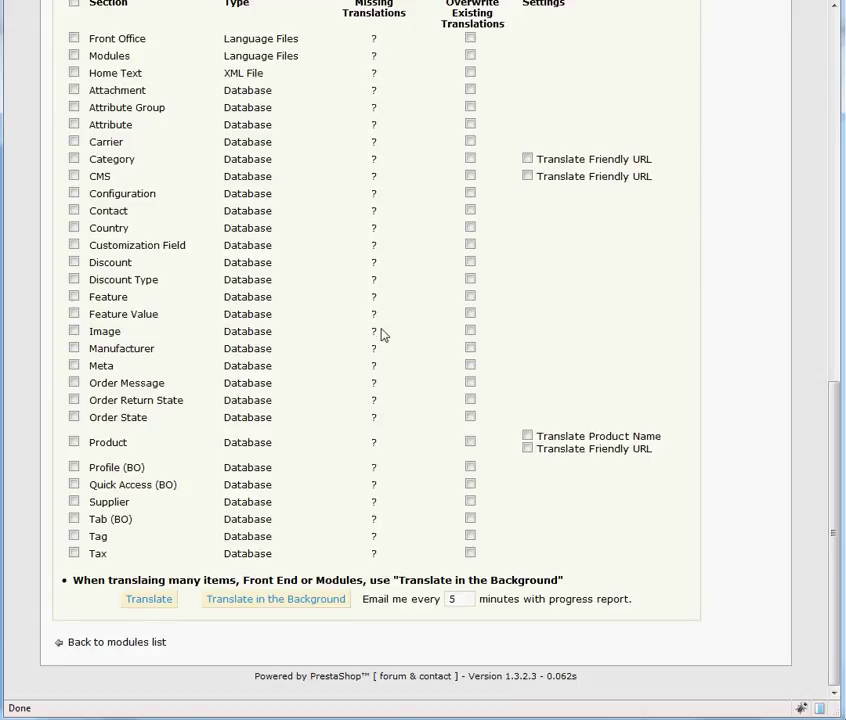
{"action": "left_click", "coordinate": [73, 107]}
{"action": "left_click", "coordinate": [73, 90]}
{"action": "left_click", "coordinate": [73, 124]}
{"action": "left_click", "coordinate": [73, 141]}
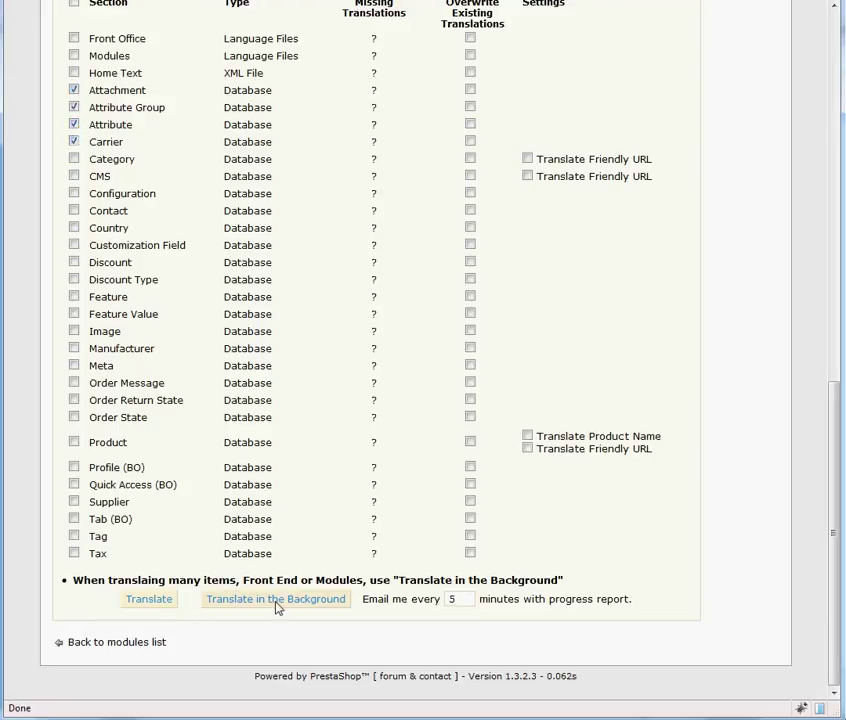